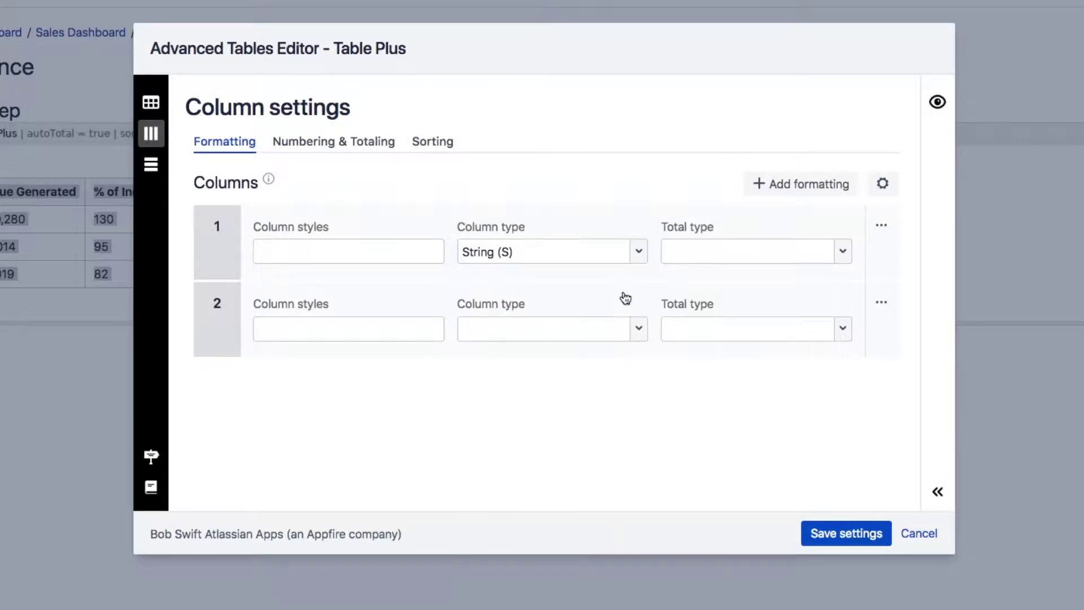
# Give column 2 type C"$0,00" with a Sum total, label row 1 'Total', and shade it #bfe8b9.
pyautogui.click(597, 326)
pyautogui.write('\'C"$0,00"\'')
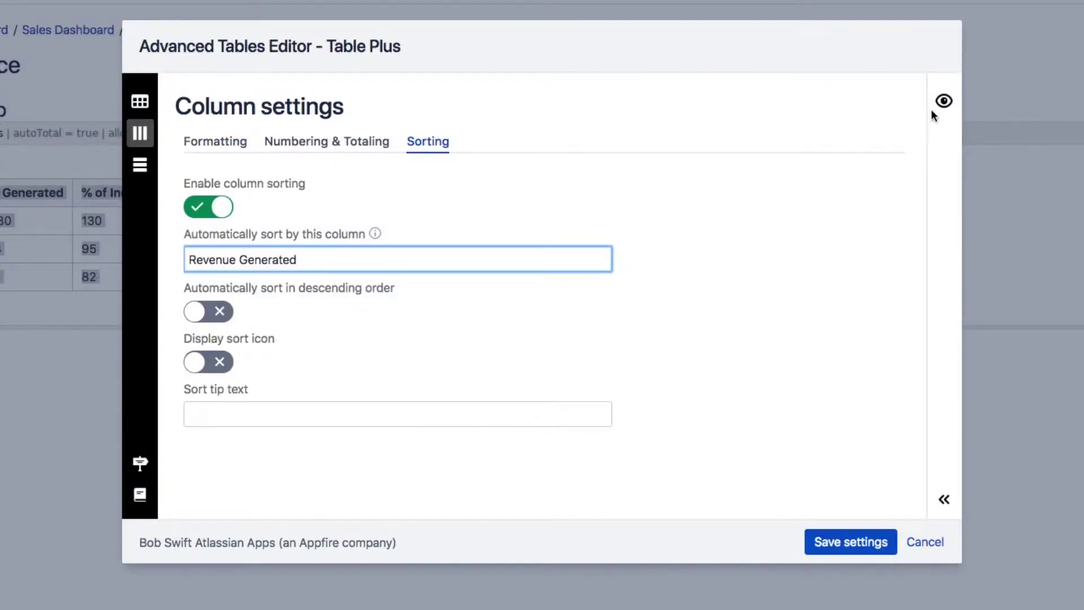
pyautogui.click(942, 101)
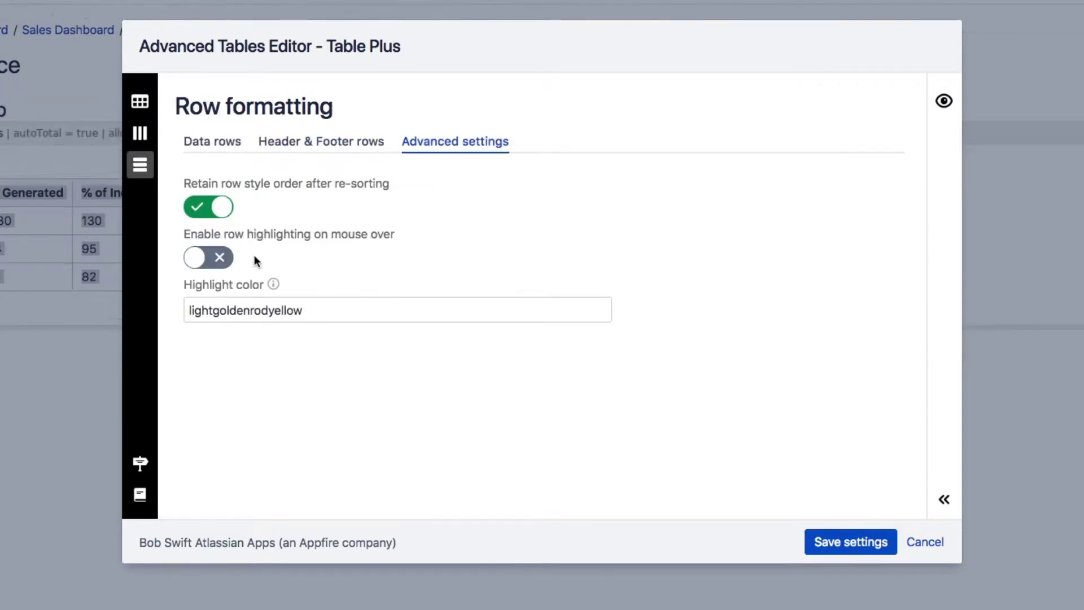
pyautogui.click(942, 102)
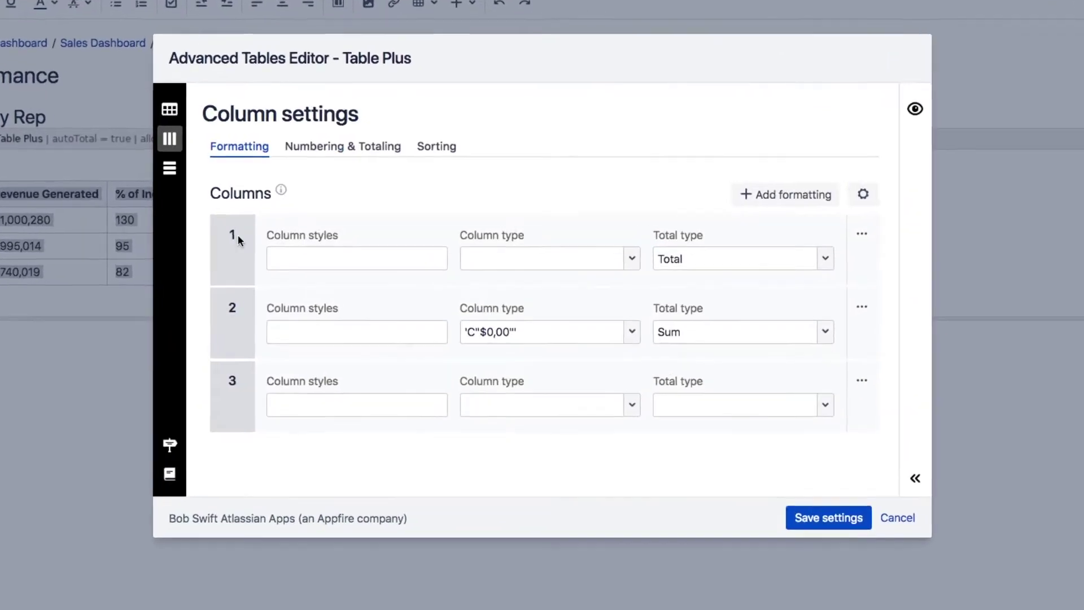
pyautogui.click(356, 331)
pyautogui.write('background-color:#bfe8b9')
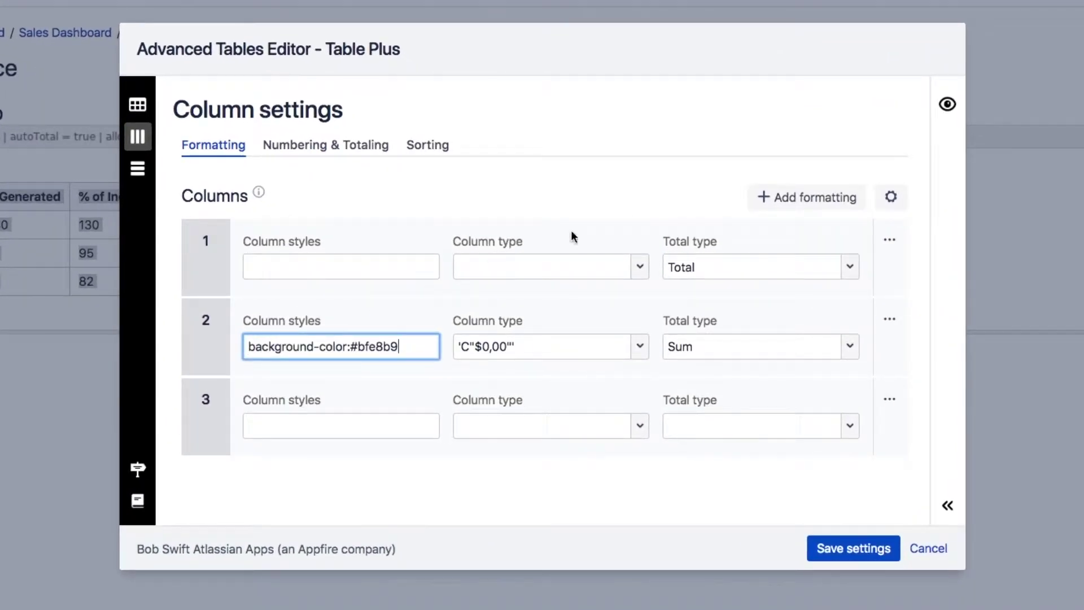
pyautogui.click(947, 106)
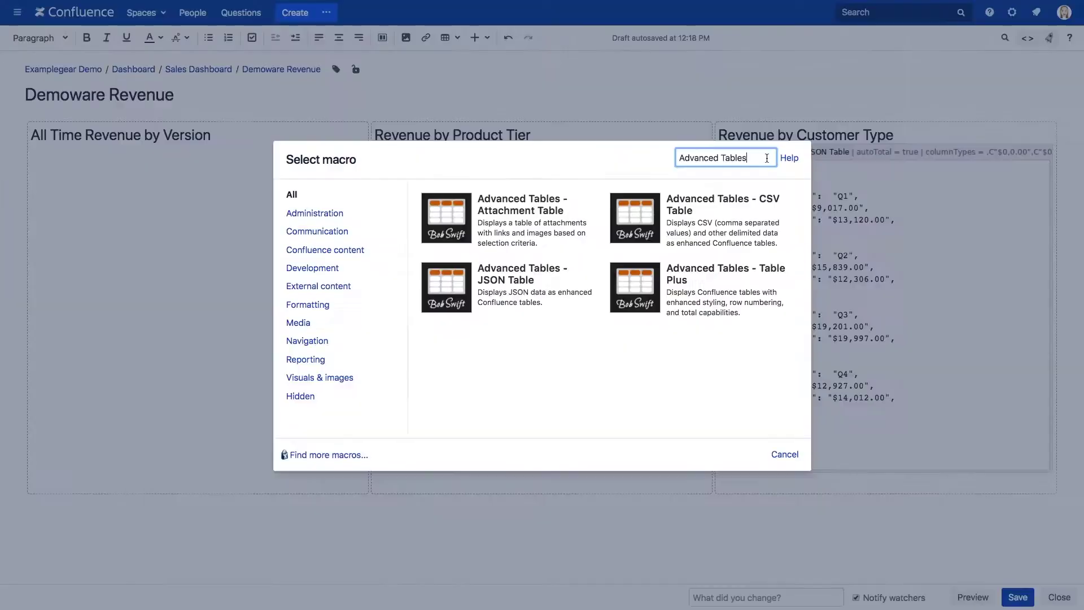
# Insert a CSV Table whose data comes from the attachment Demoware-Product-Version-Sales.csv.
pyautogui.click(758, 200)
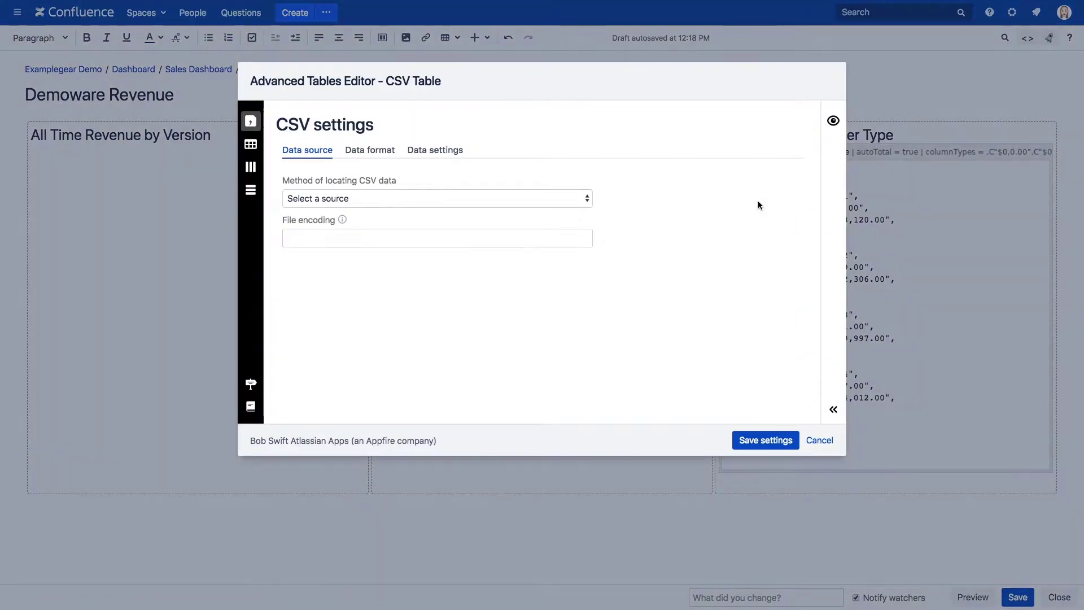
pyautogui.click(555, 201)
pyautogui.click(552, 222)
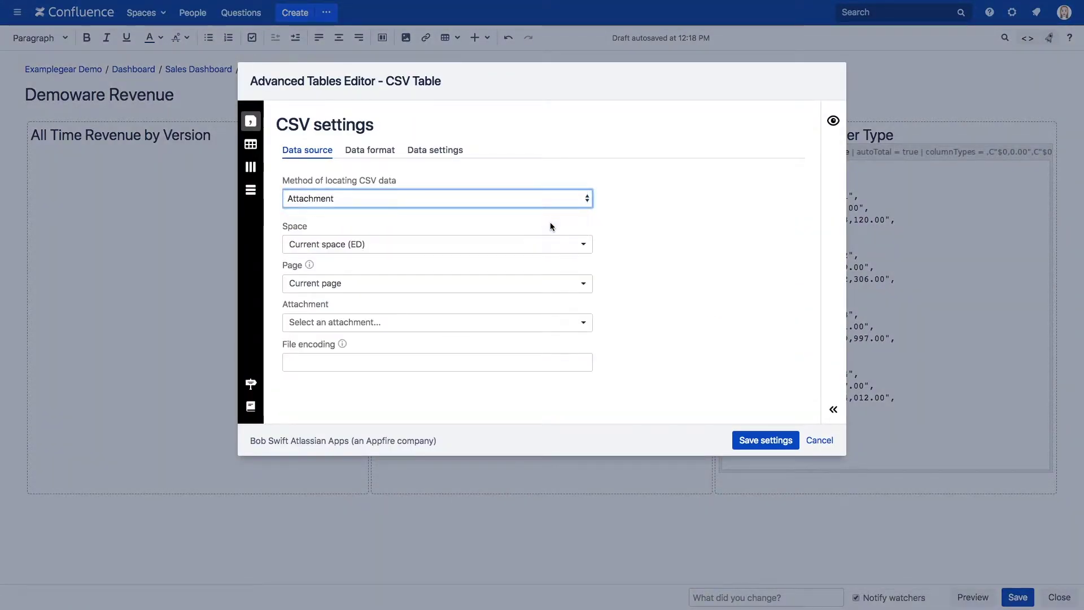
pyautogui.click(545, 322)
pyautogui.click(539, 377)
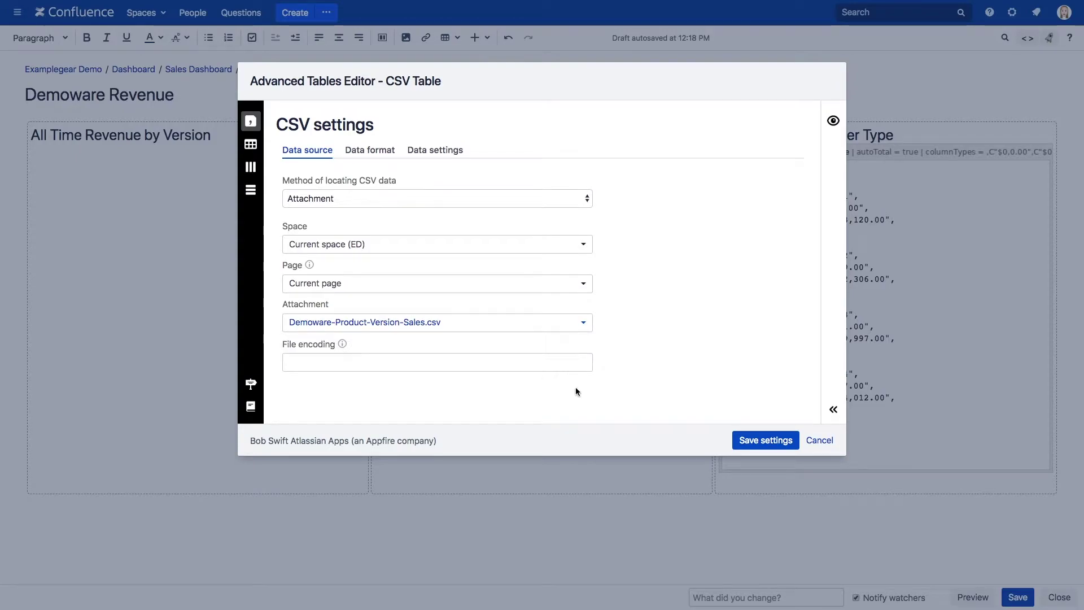
pyautogui.click(740, 441)
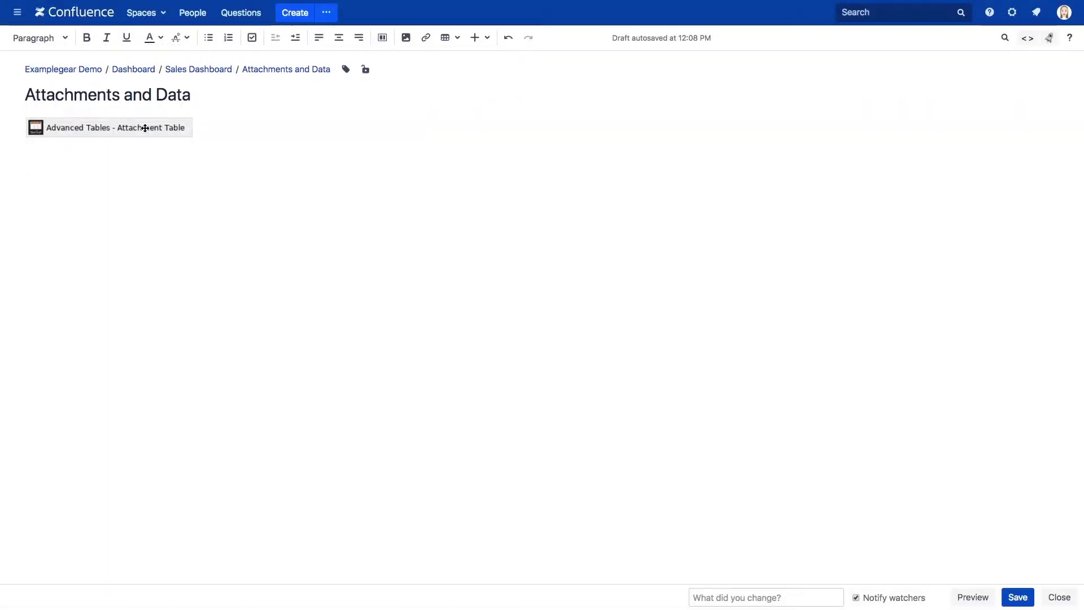
# Set the Attachment Table's page source to Regular expression, review its Data columns, and save.
pyautogui.click(47, 159)
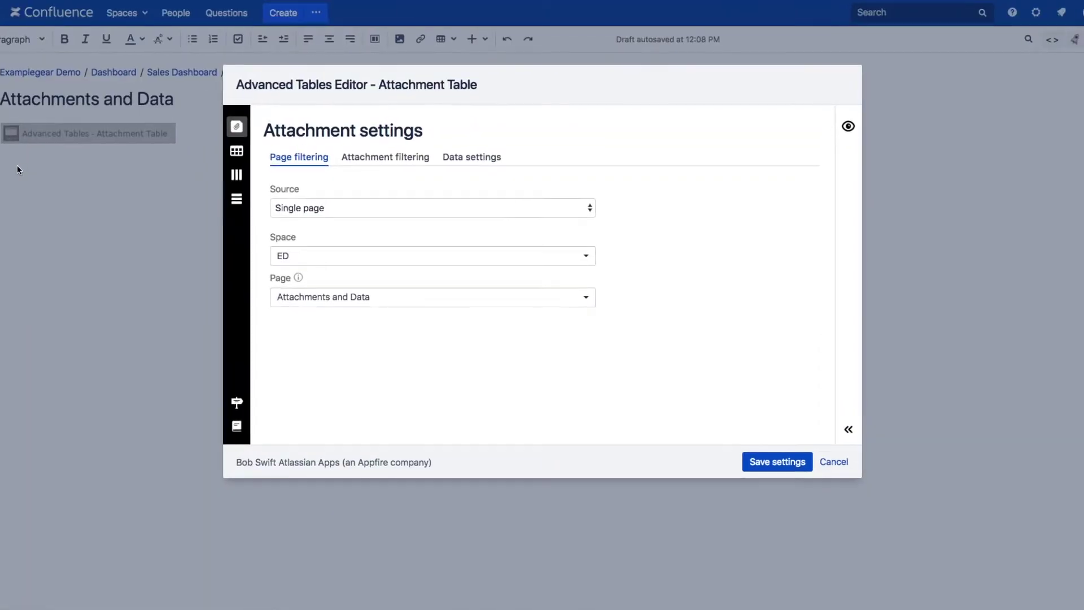
pyautogui.click(278, 221)
pyautogui.click(273, 241)
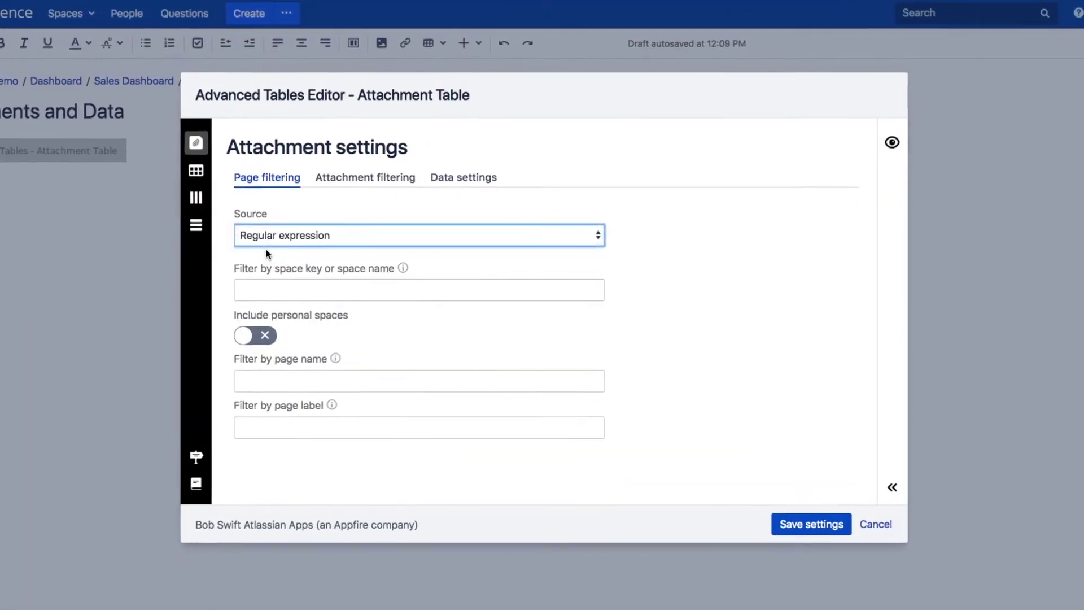
pyautogui.write('Examplegear Demo')
pyautogui.click(454, 180)
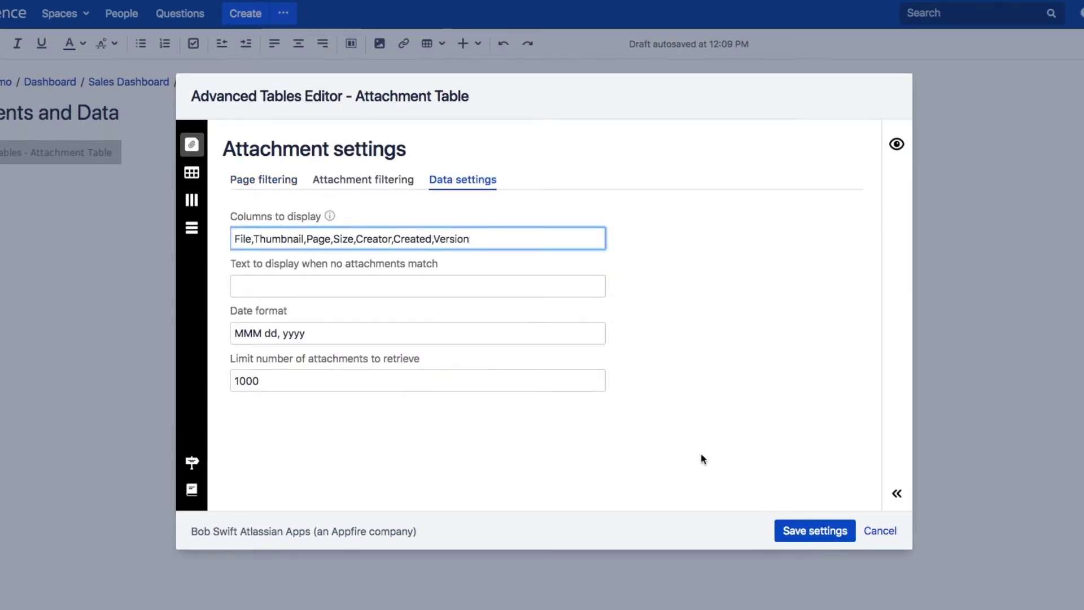
pyautogui.click(788, 528)
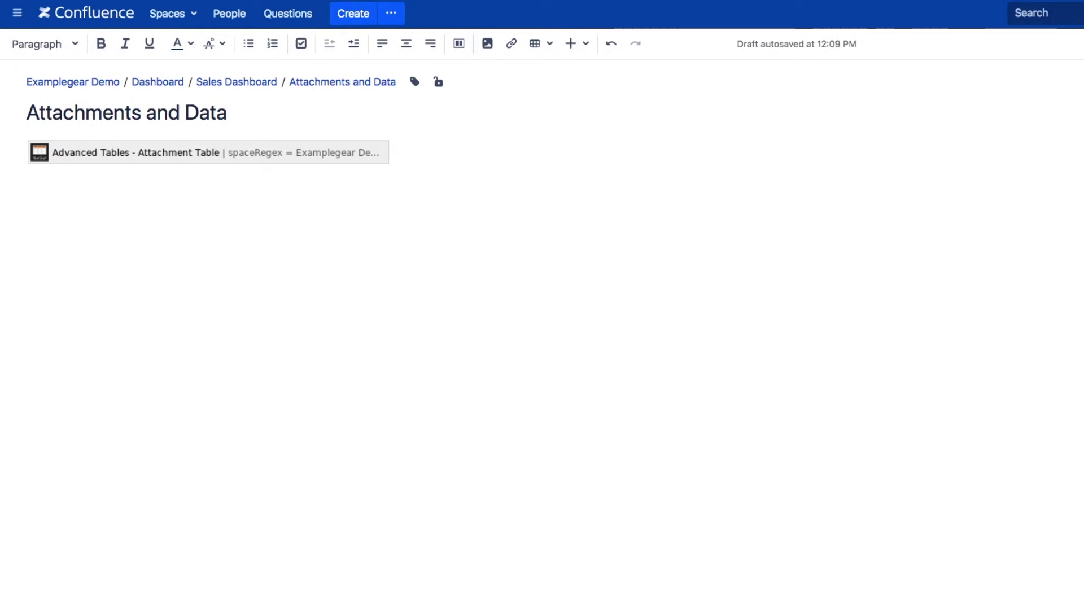